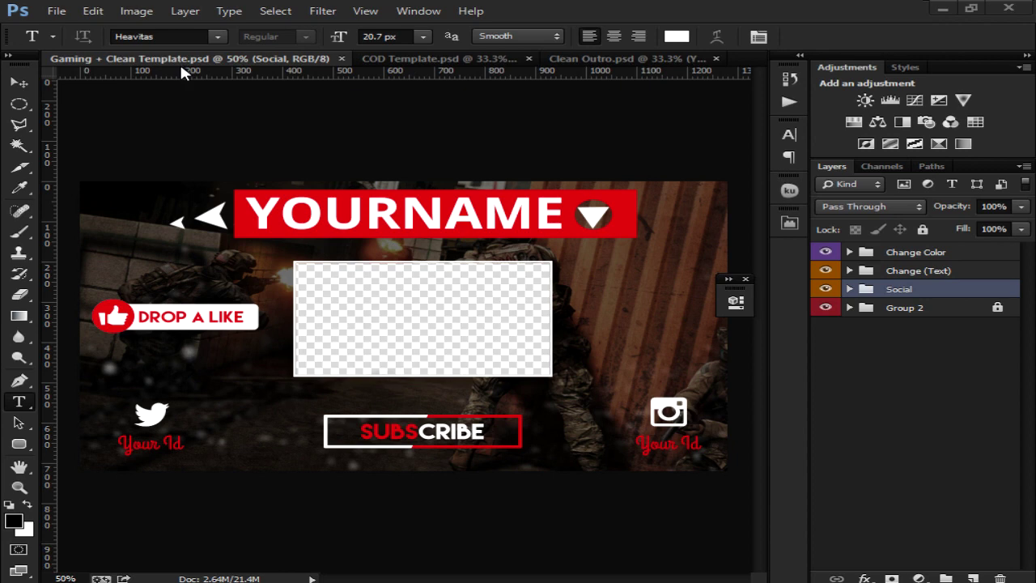
- Cycle through the COD Template, Clean Outro and Gaming + Clean Template documents
left_click(452, 60)
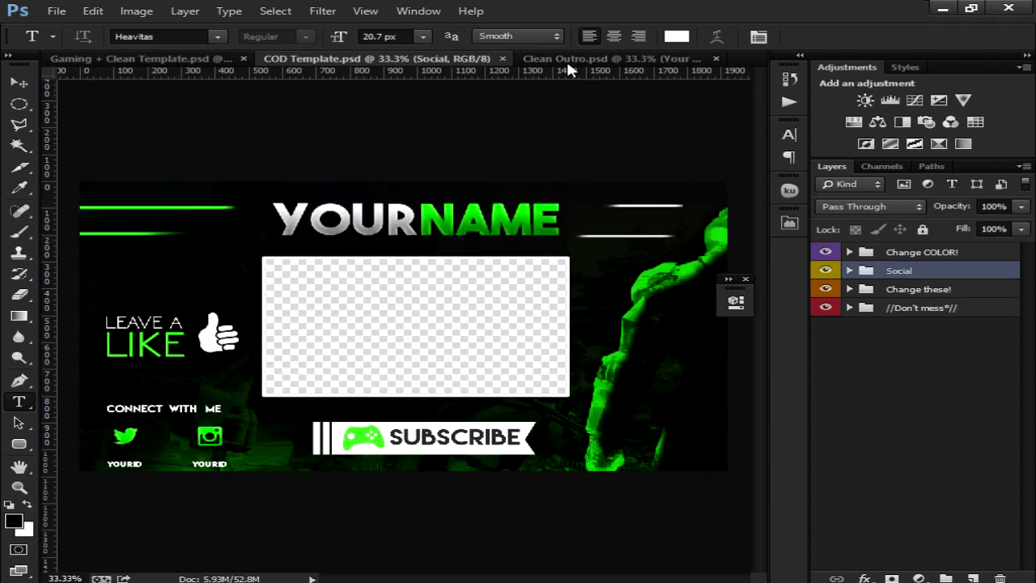
key("ctrl+Tab")
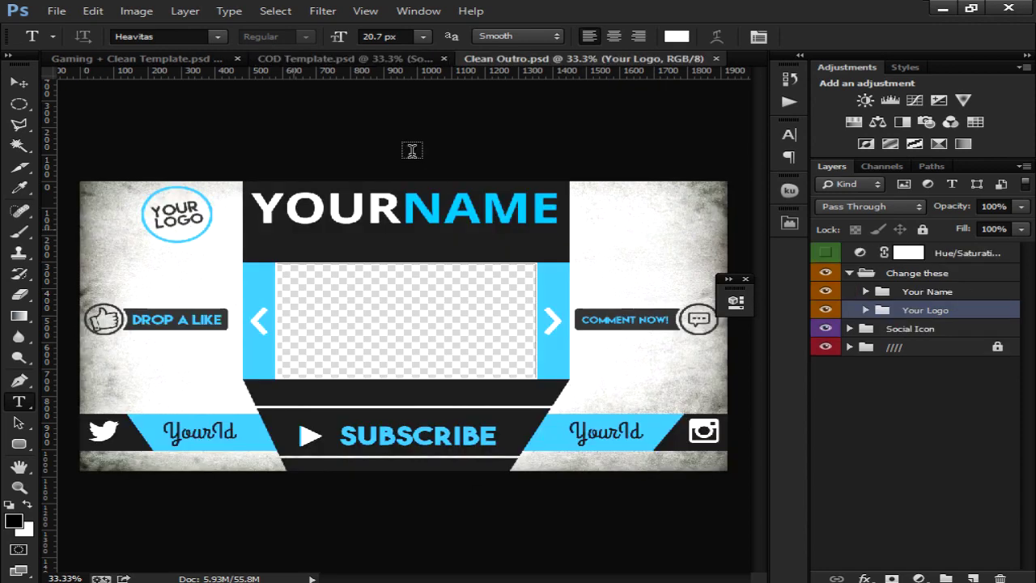
left_click(118, 59)
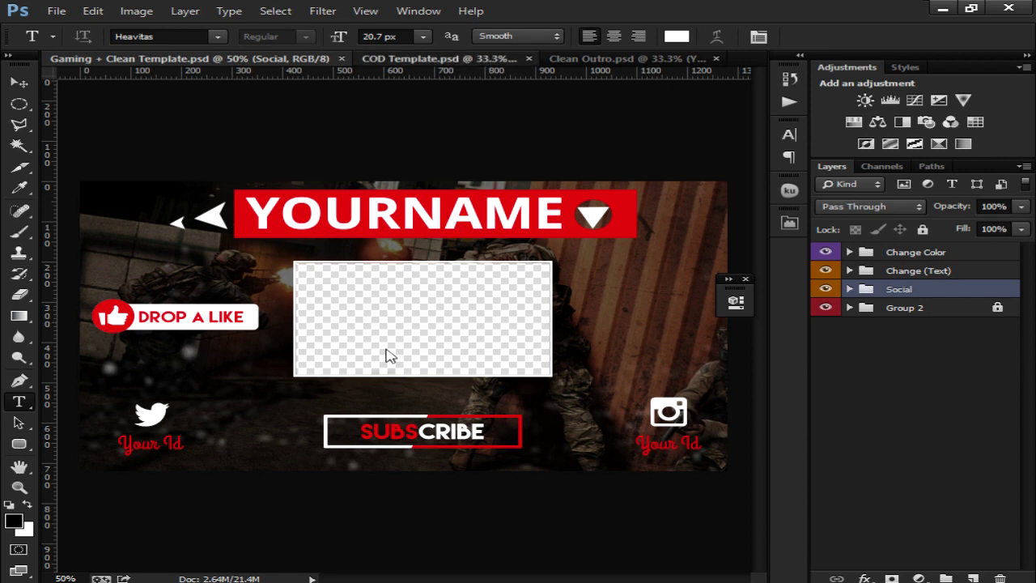
left_click(453, 59)
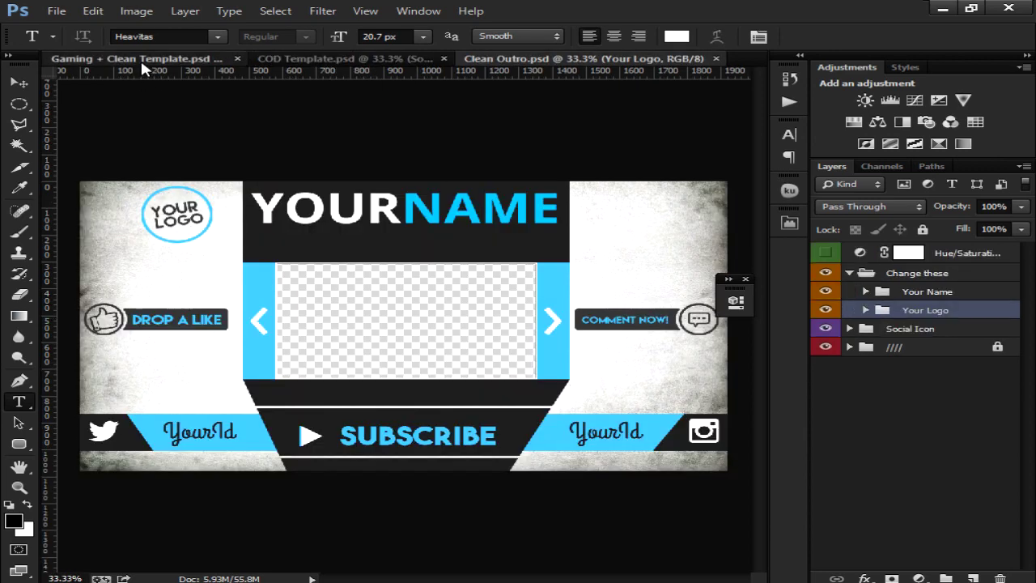
left_click(139, 58)
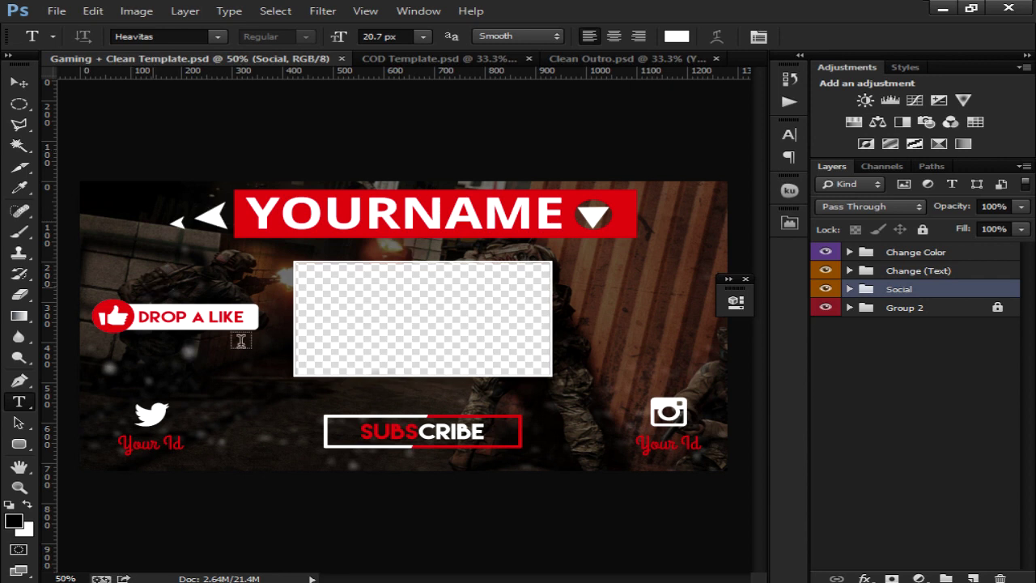
- Enable the Change Color Hue/Saturation layer and shift its Hue until the red accents turn green
left_click(850, 253)
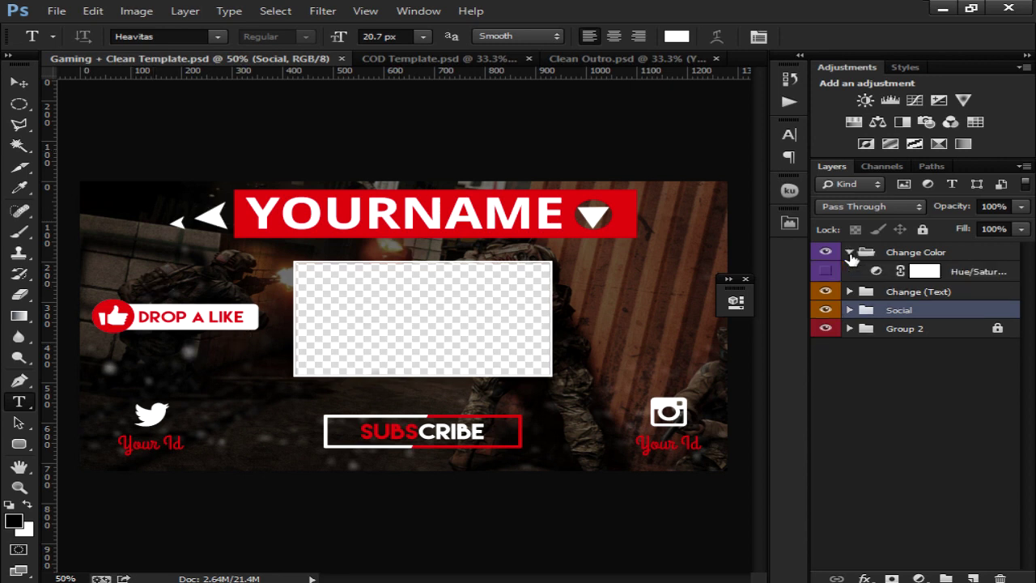
left_click(827, 273)
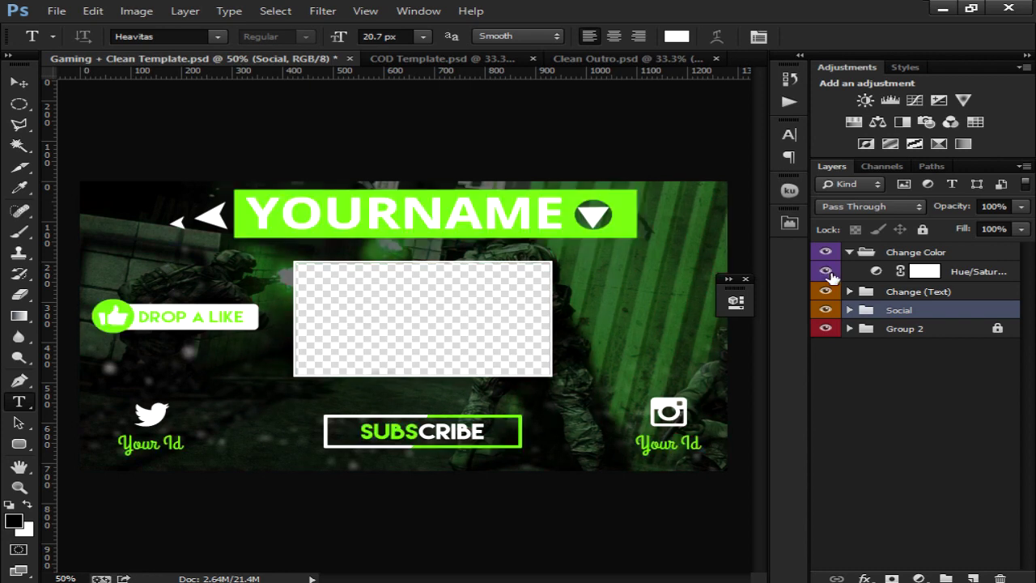
left_click(877, 273)
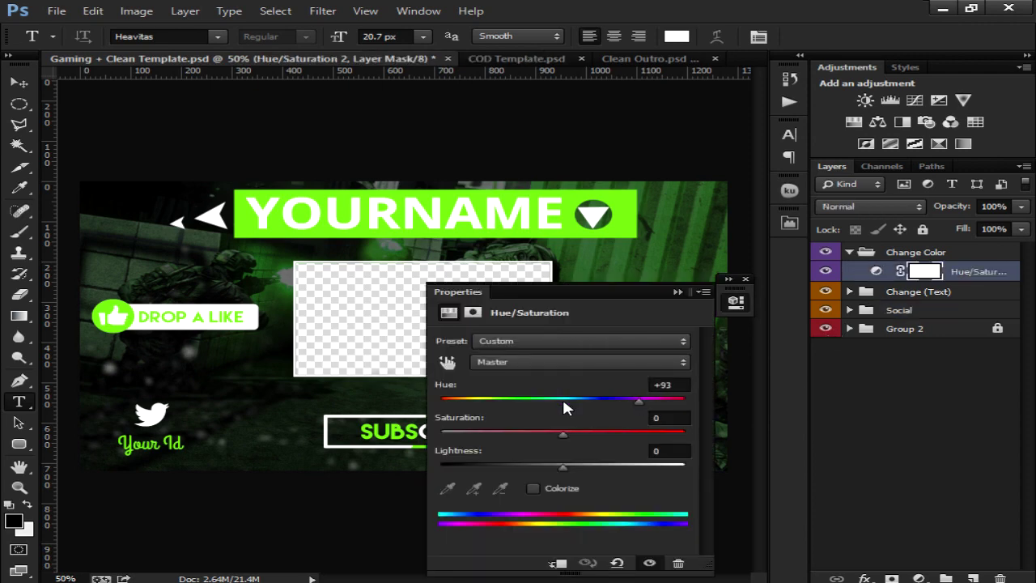
left_click(565, 403)
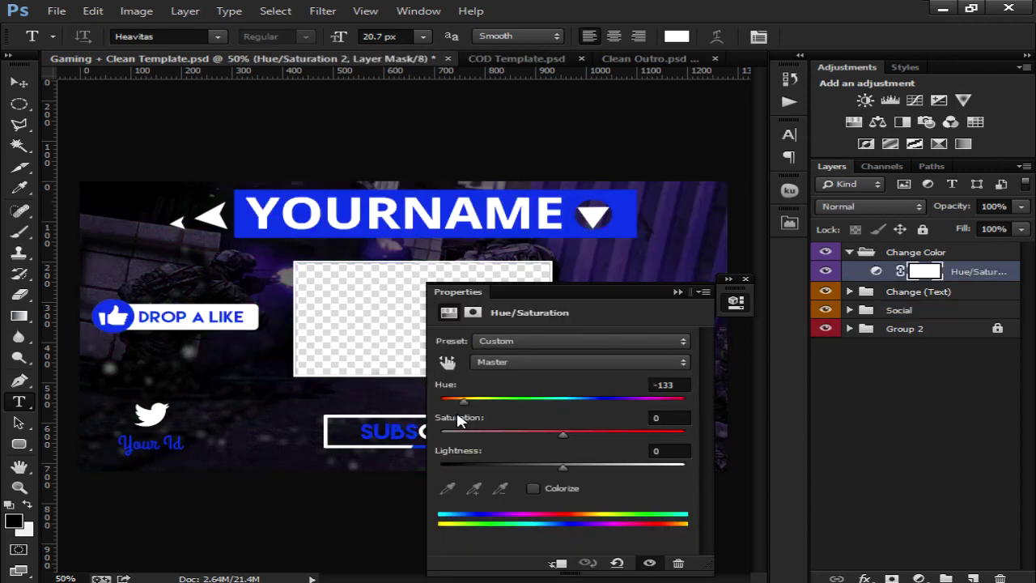
mouse_move(461, 417)
left_mouse_down()
mouse_move(448, 419)
mouse_move(645, 403)
left_mouse_up()
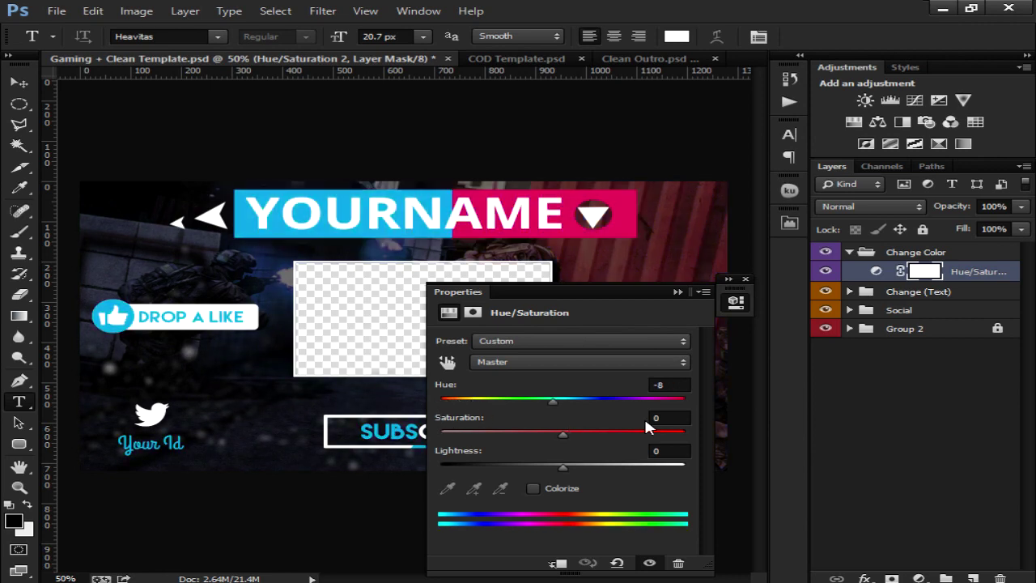
left_click(677, 290)
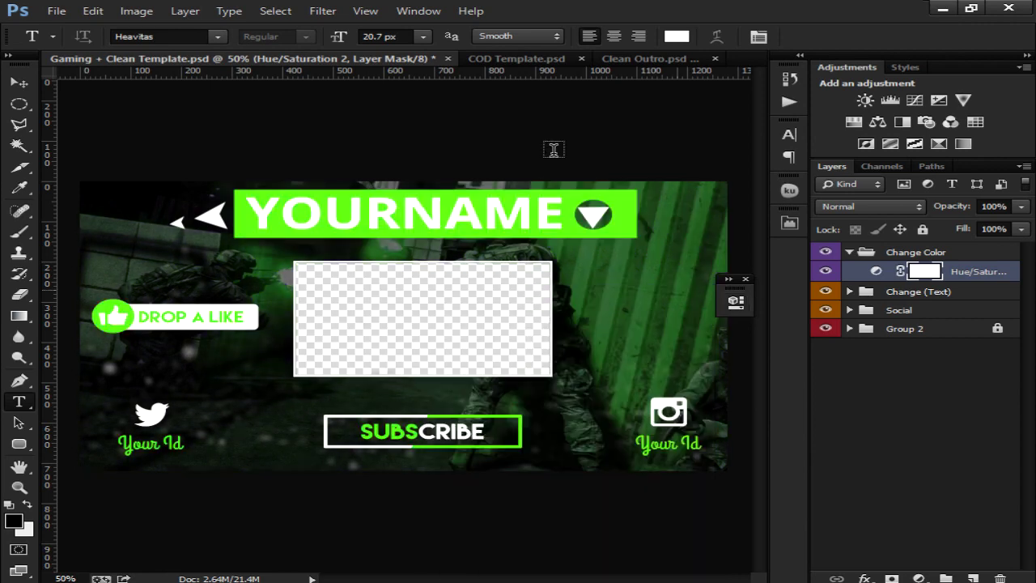
- In COD Template.psd, shift the Change COLOR! Hue/Saturation hue until the accents are red
left_click(517, 58)
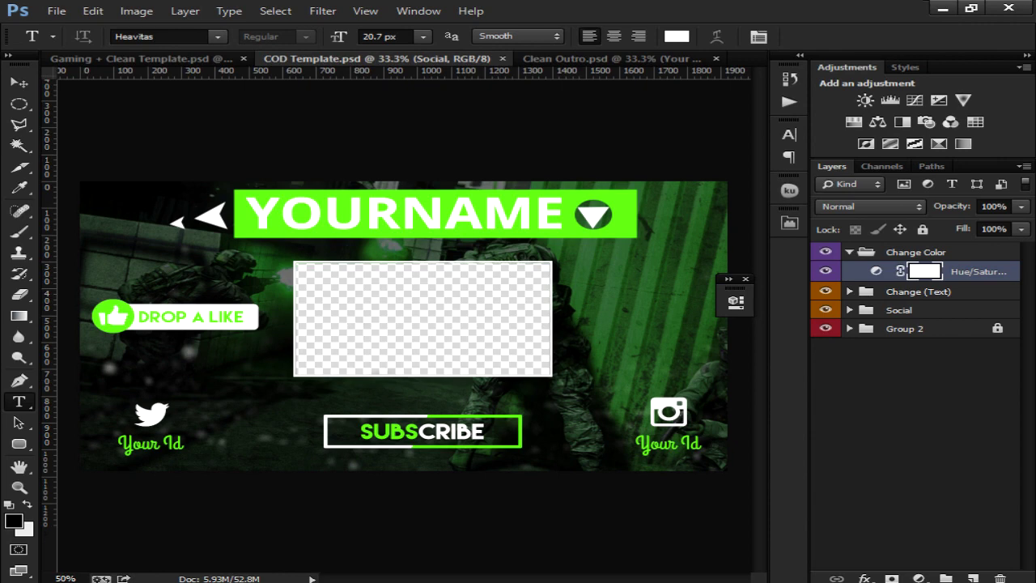
left_click(850, 253)
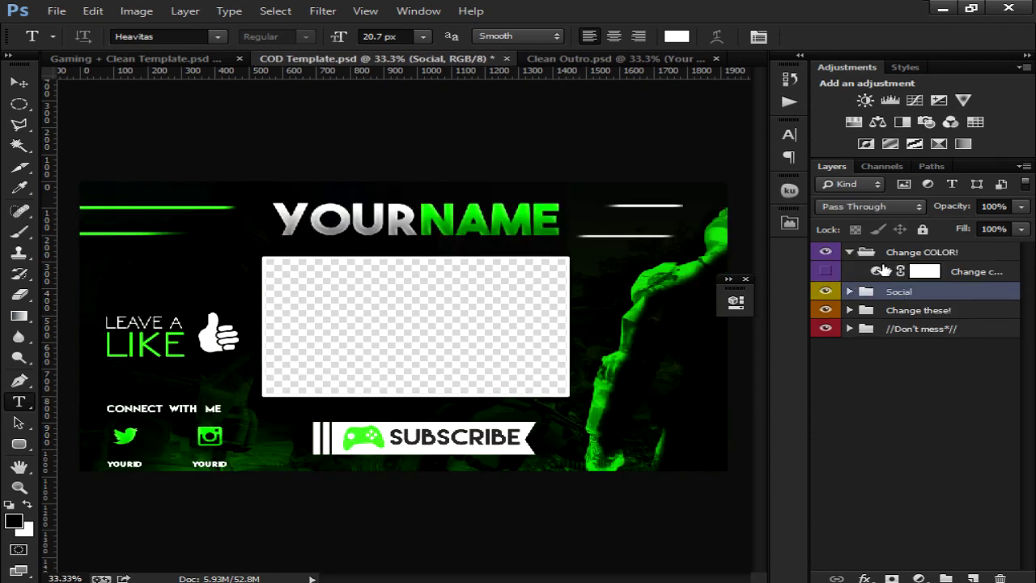
left_click(842, 271)
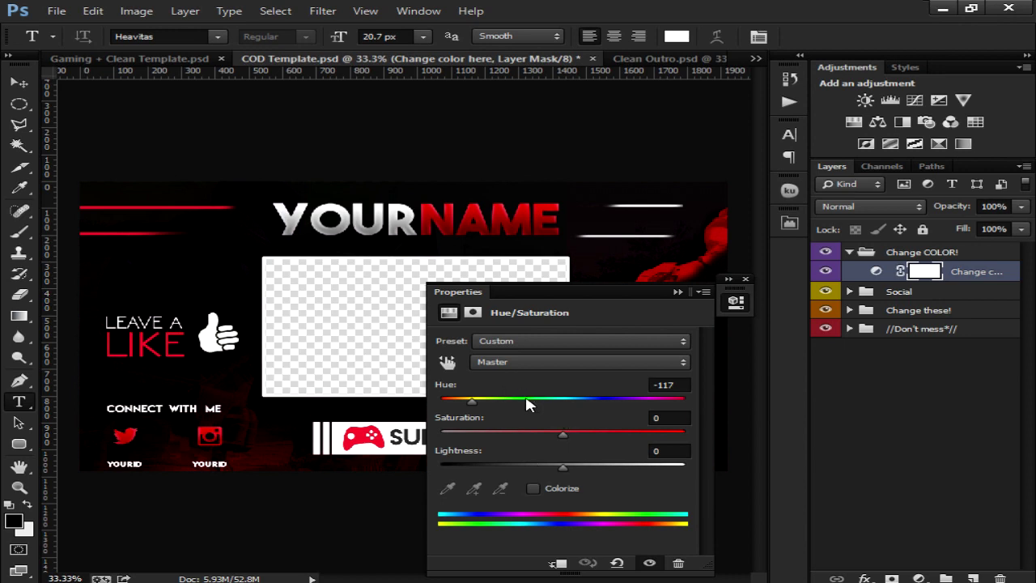
left_click_drag(560, 400, 662, 399)
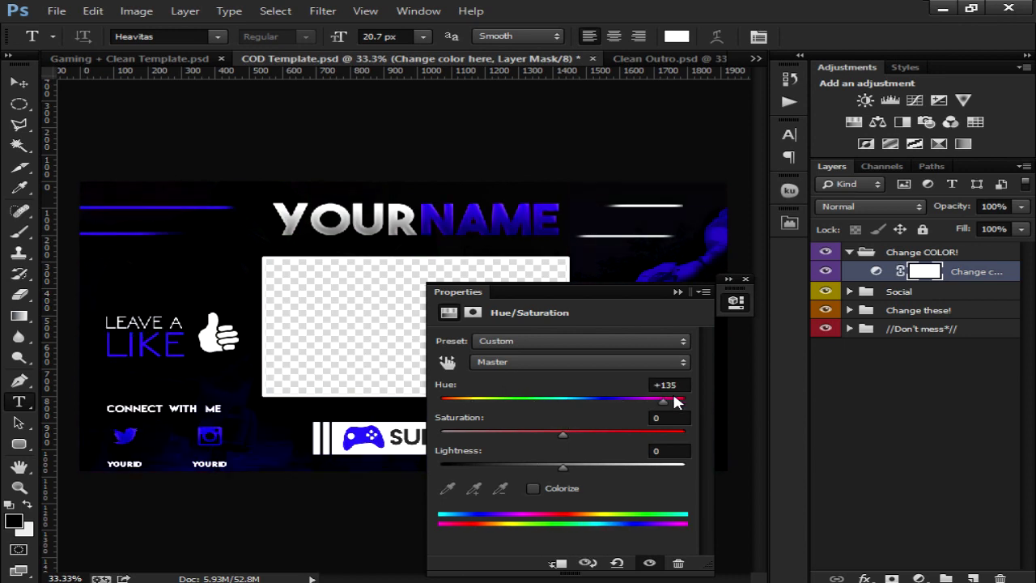
left_click_drag(674, 397, 548, 400)
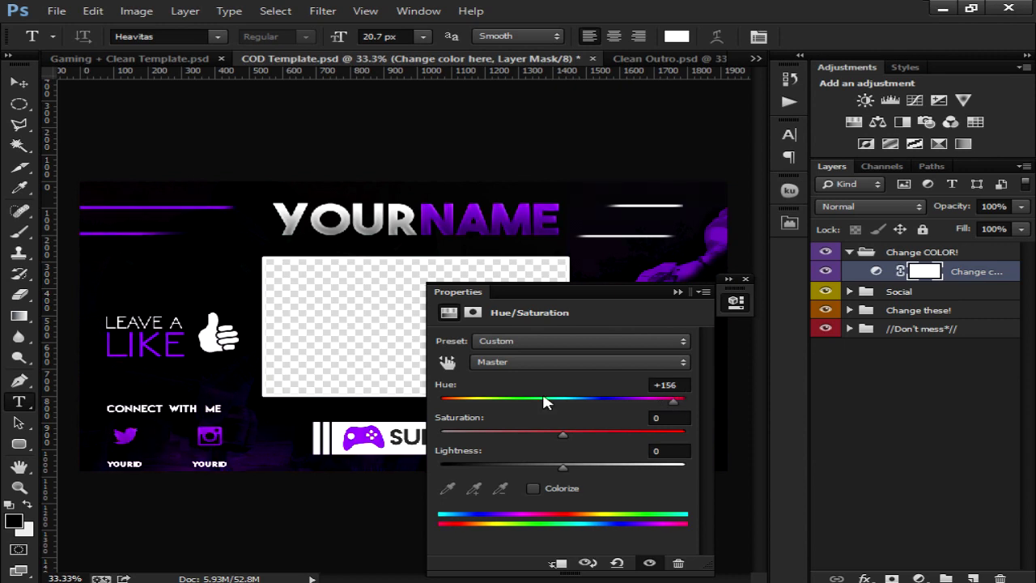
left_click(677, 291)
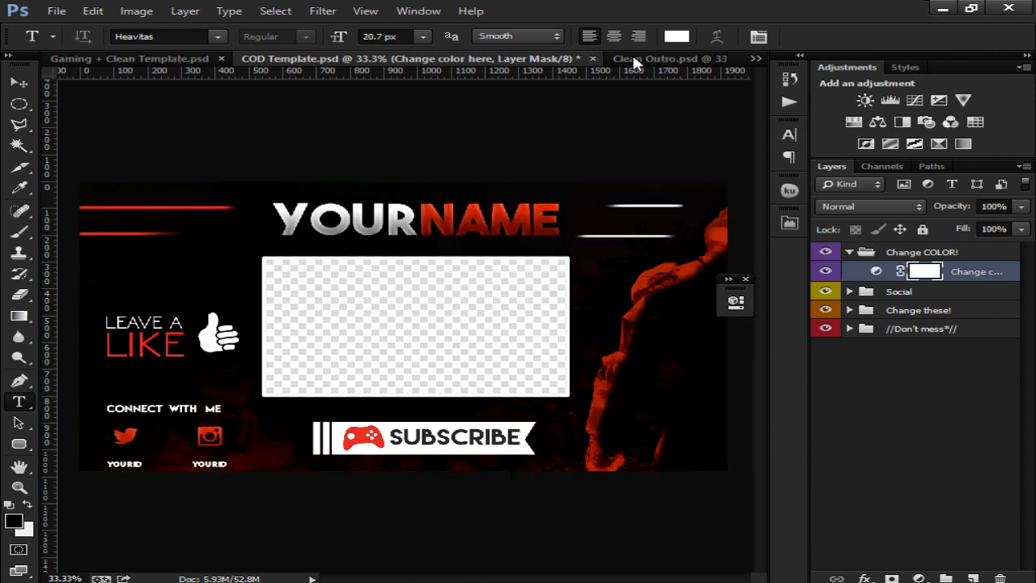
- Preview yellow and magenta accents on Clean Outro via Hue/Saturation, then hide it to restore blue
left_click(671, 58)
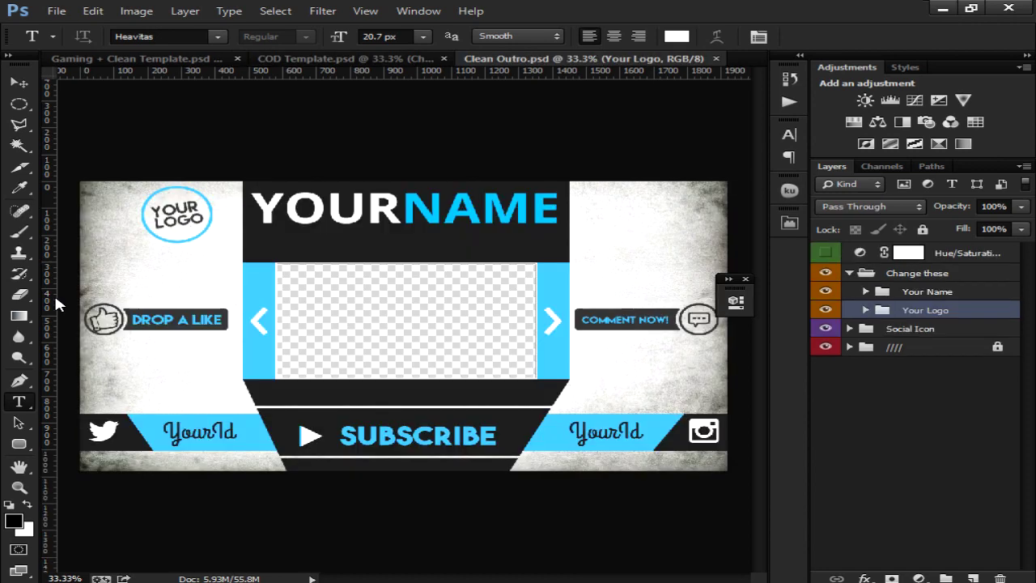
left_click(826, 252)
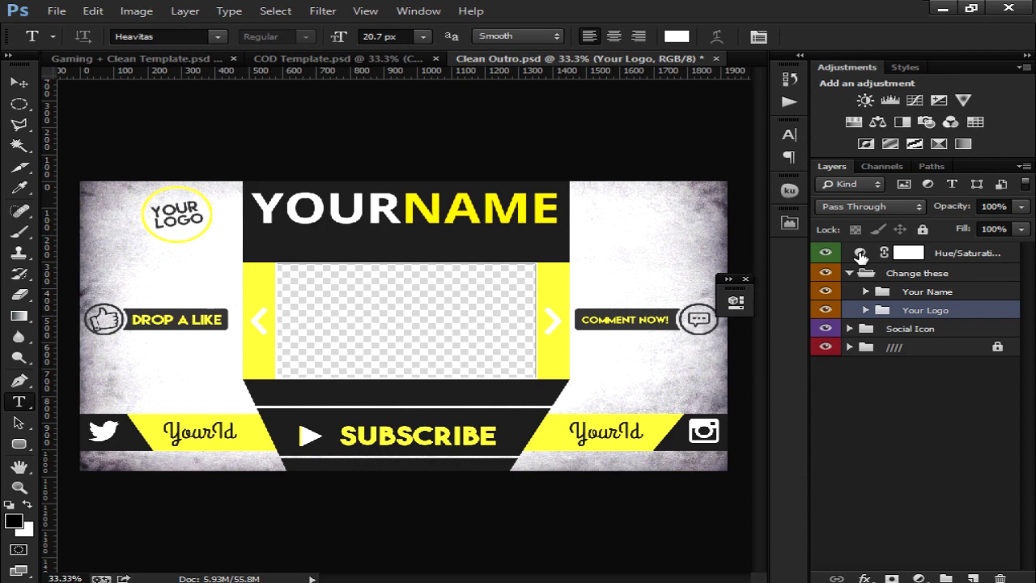
double_click(861, 254)
left_click_drag(578, 400, 569, 400)
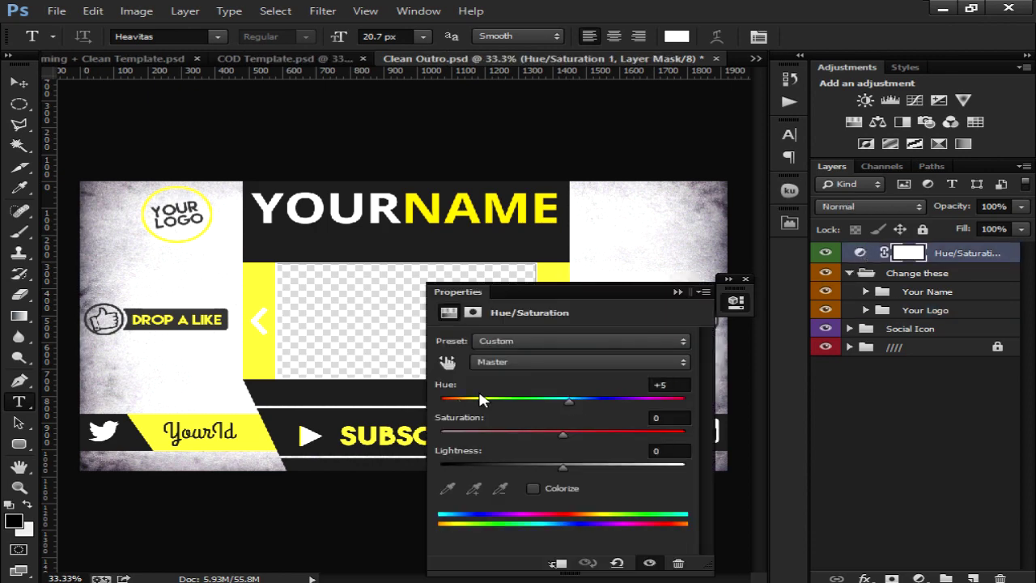
left_click_drag(482, 399, 660, 399)
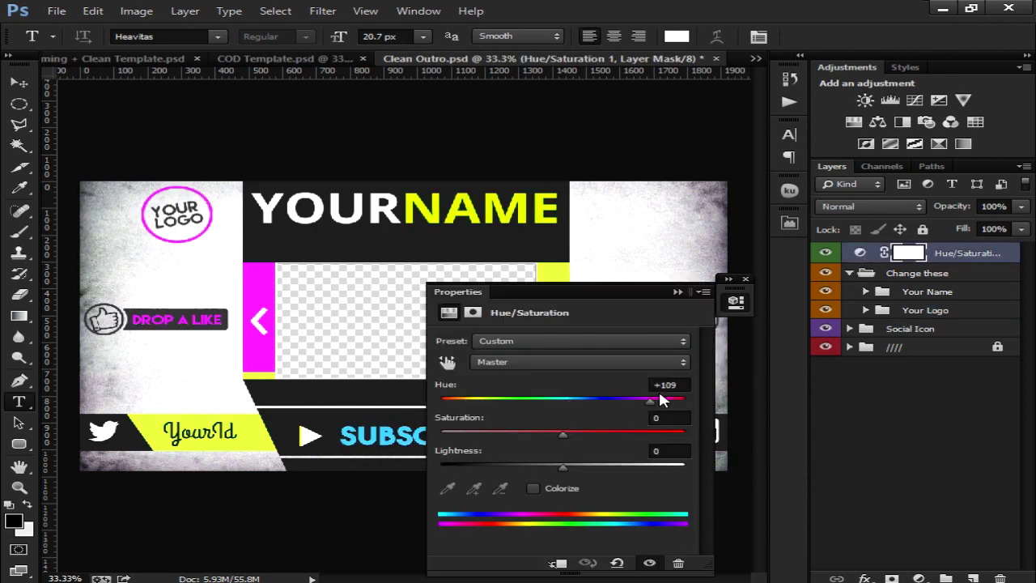
left_click(660, 399)
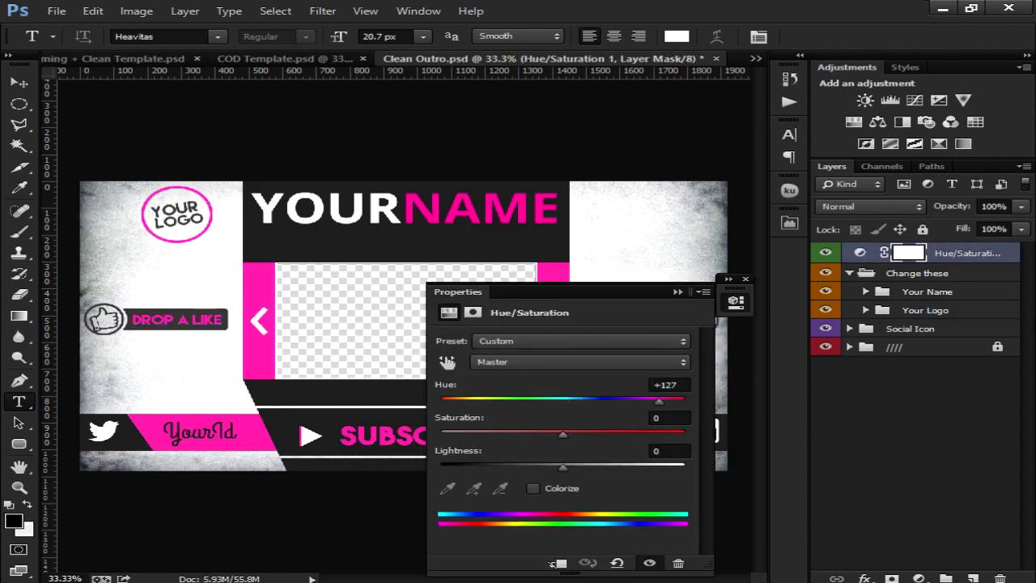
left_click(678, 291)
left_click(825, 254)
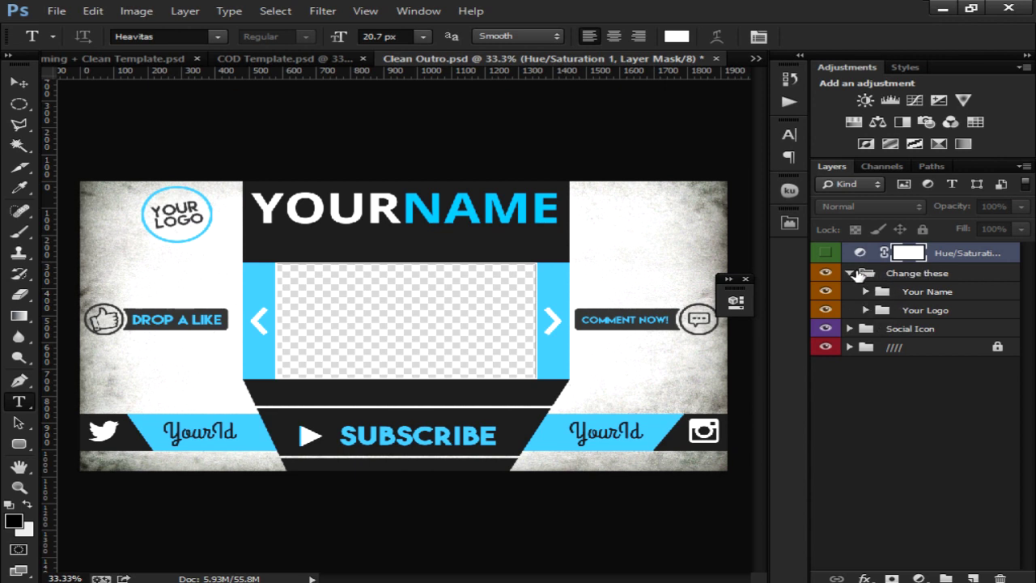
- Hide the Your Logo group to remove the round YOUR LOGO badge, and expand it to show its layers
left_click(849, 273)
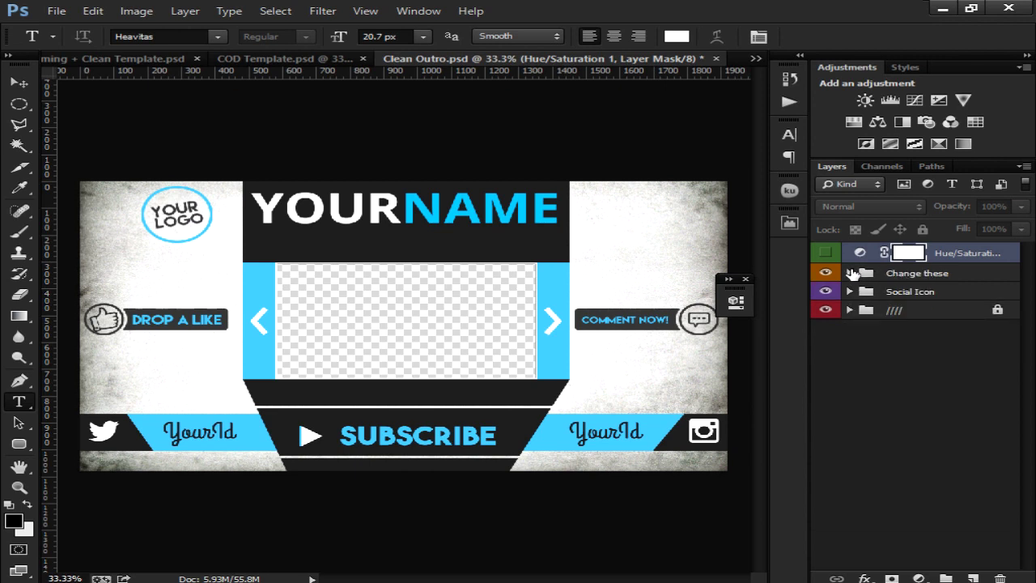
left_click(849, 273)
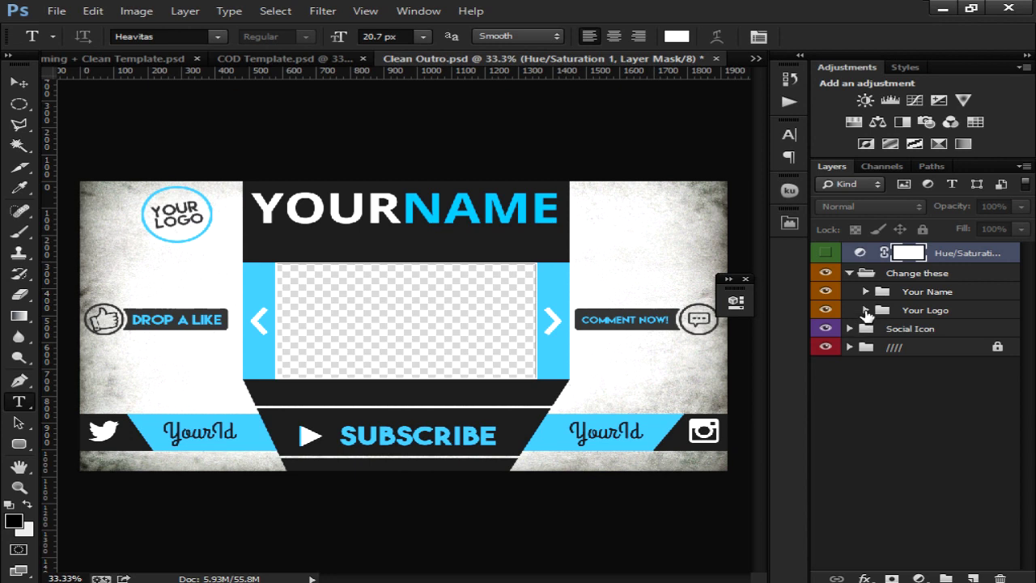
left_click(866, 310)
left_click(865, 310)
left_click(827, 311)
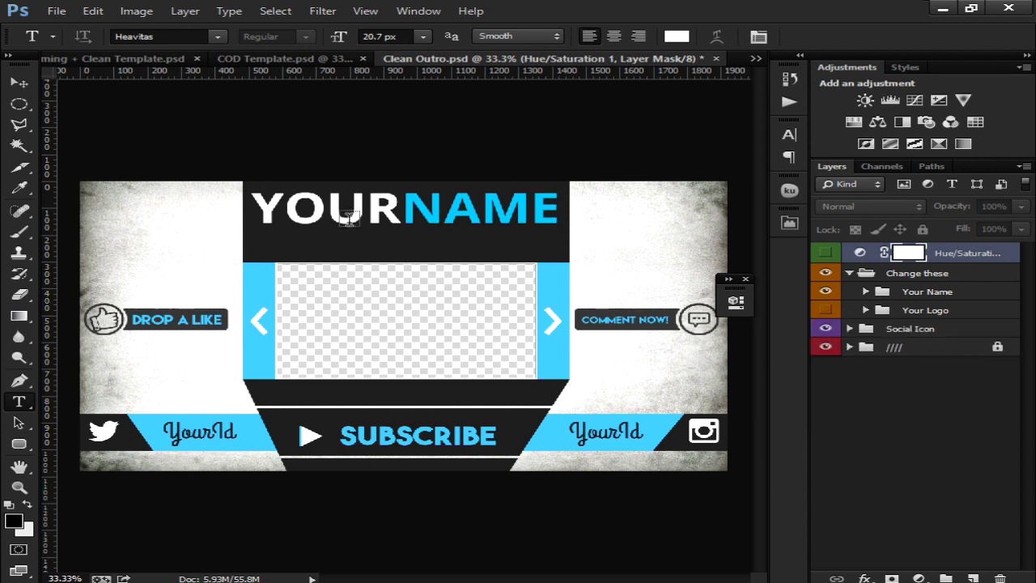
left_click(868, 311)
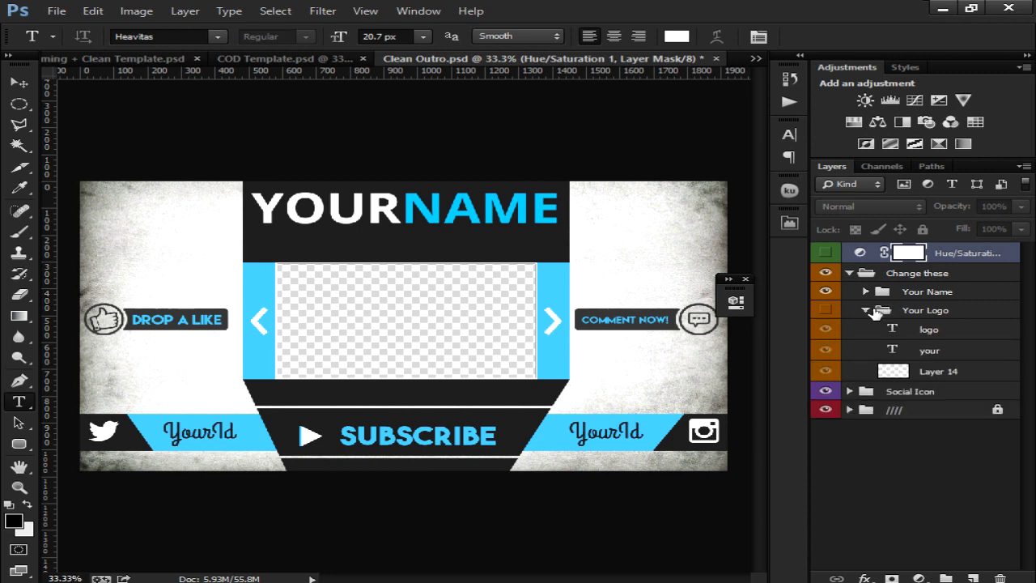
left_click(868, 292)
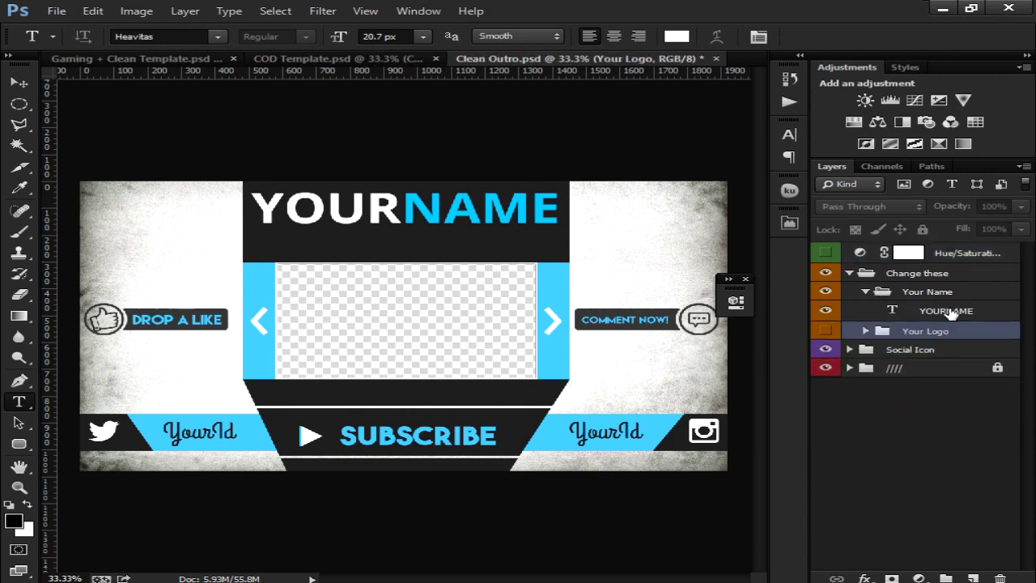
left_click(416, 212)
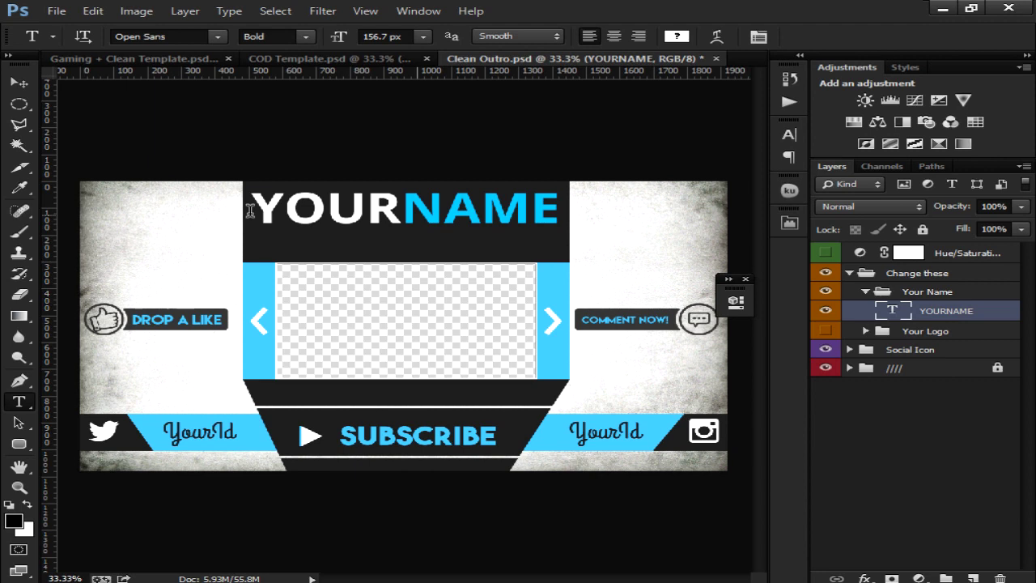
left_click(402, 212)
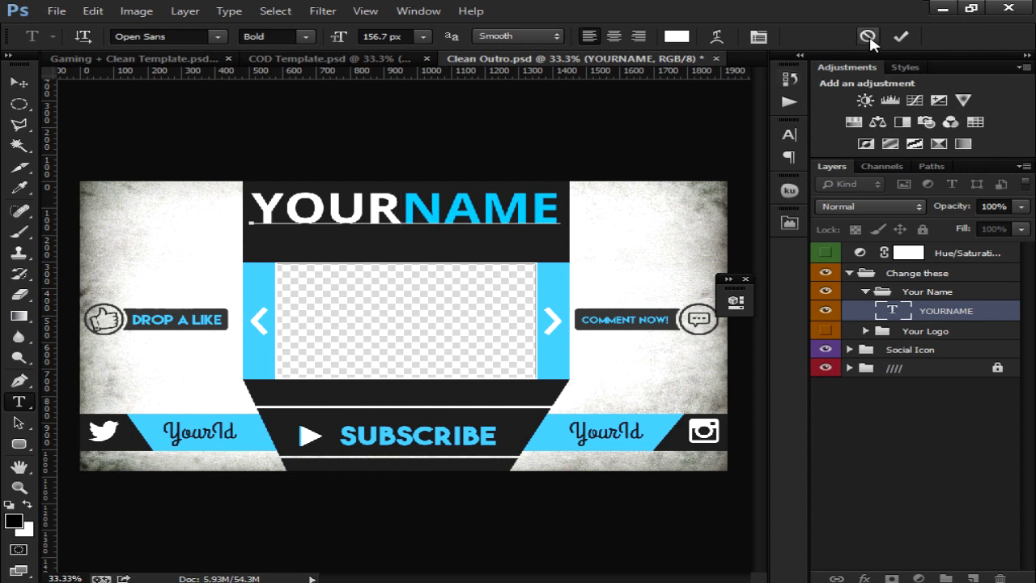
left_click(819, 377)
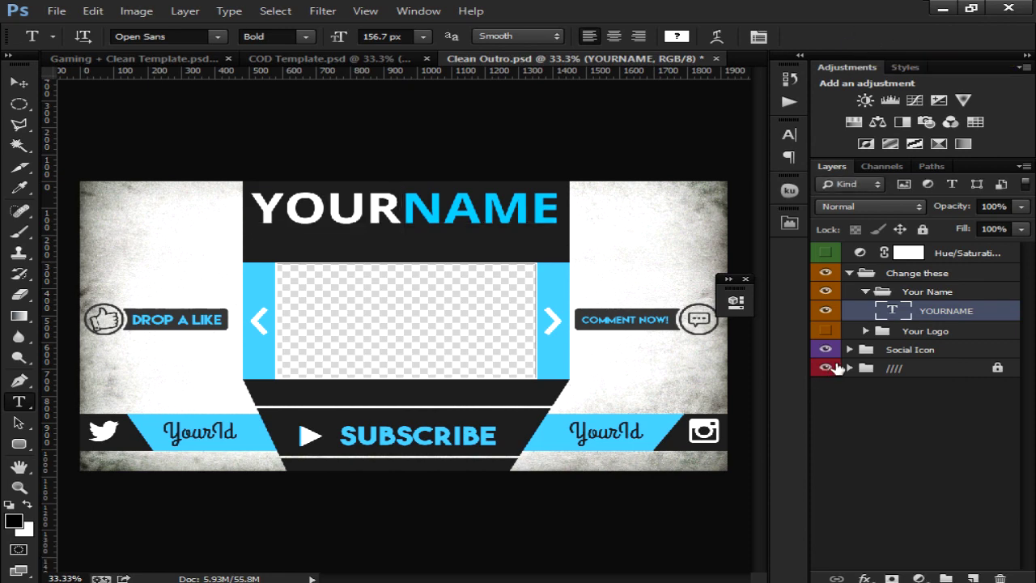
right_click(827, 366)
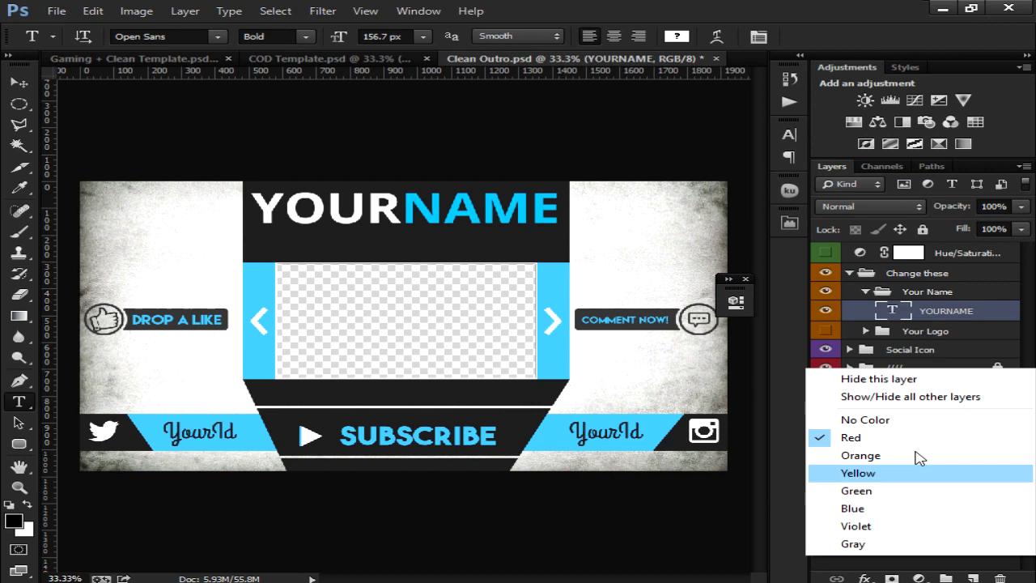
left_click(882, 367)
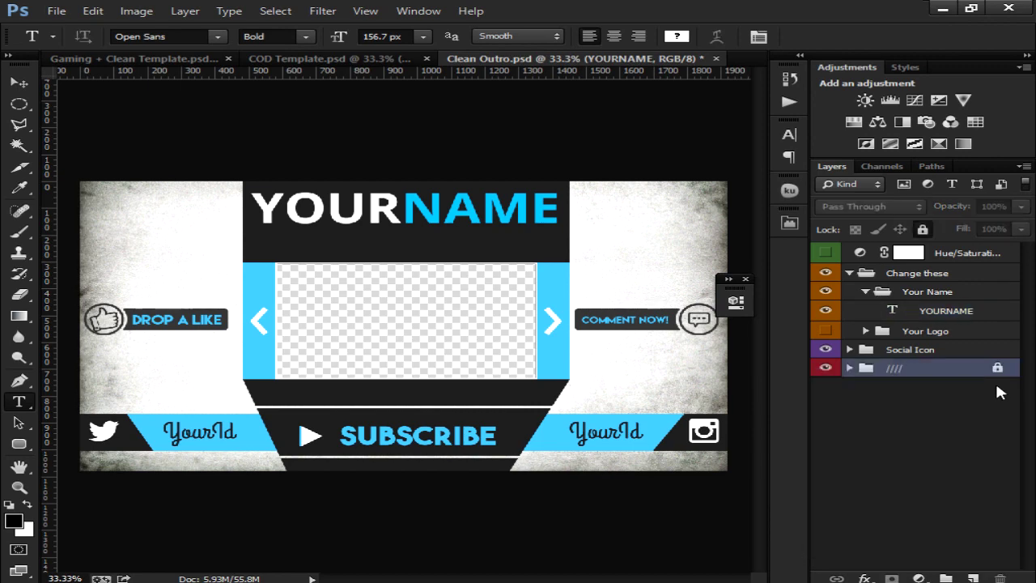
left_click(825, 368)
left_click(826, 369)
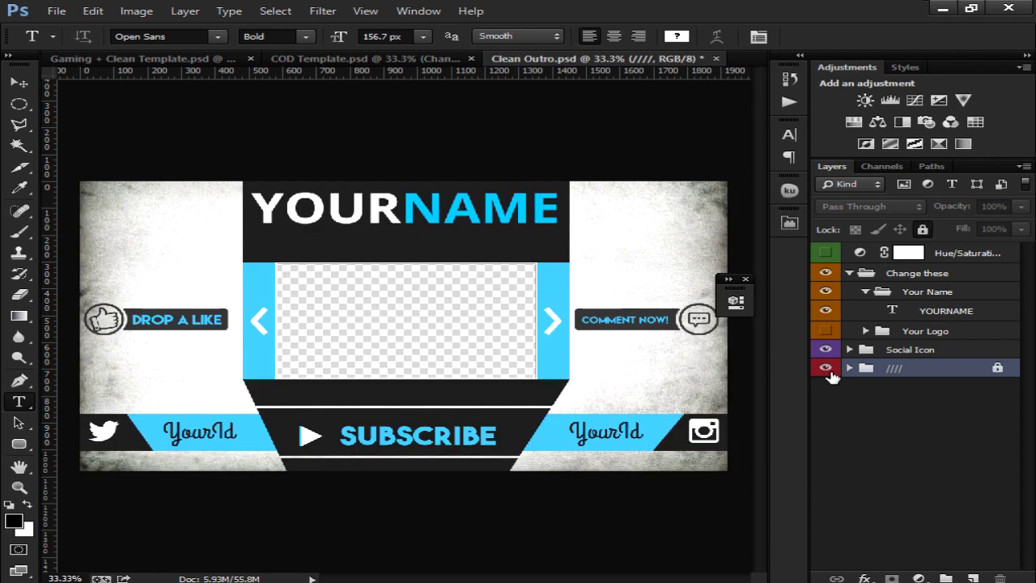
- In the COD Template, expand the Social group and its Google + group
left_click(332, 59)
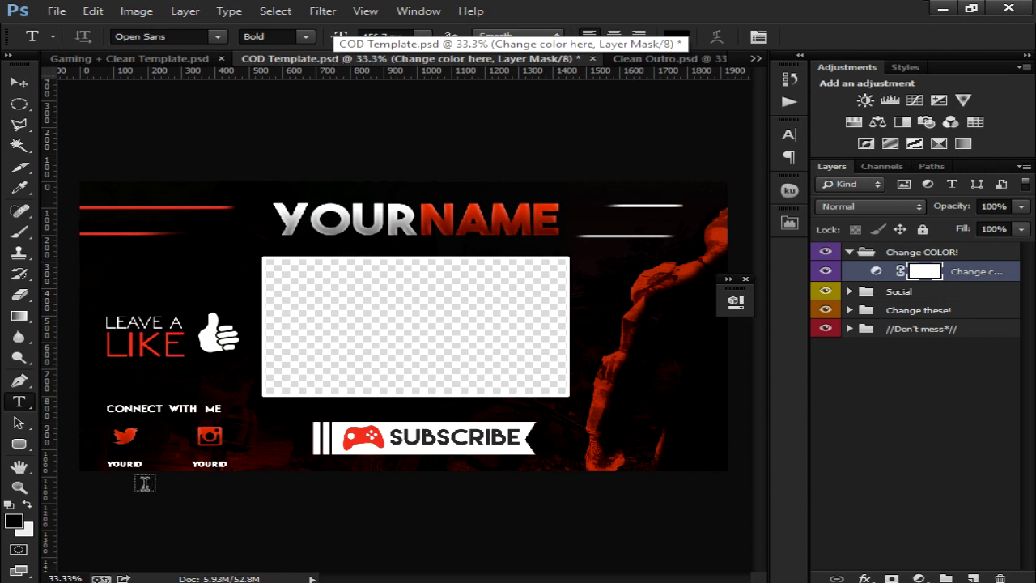
left_click(850, 291)
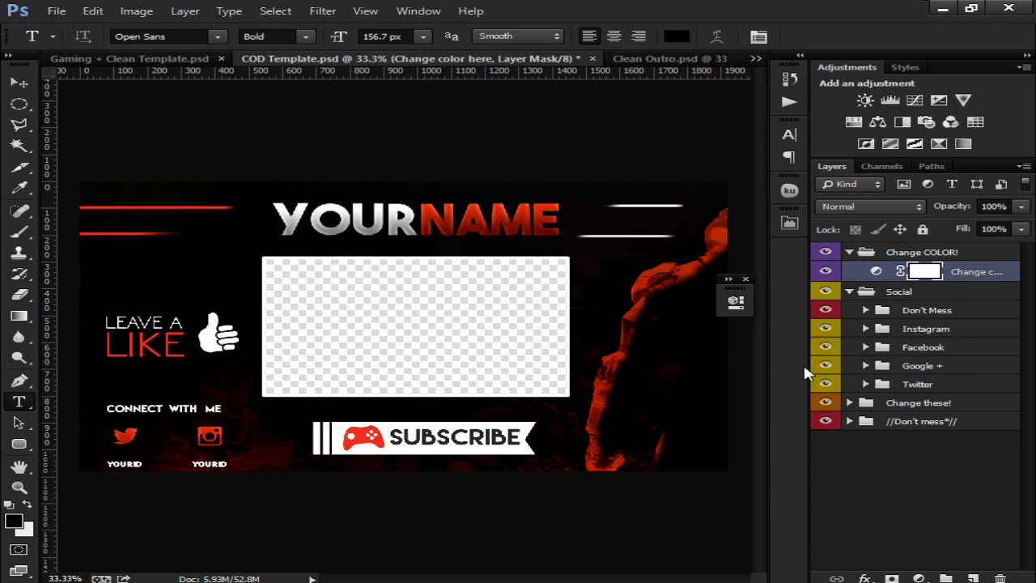
left_click(866, 365)
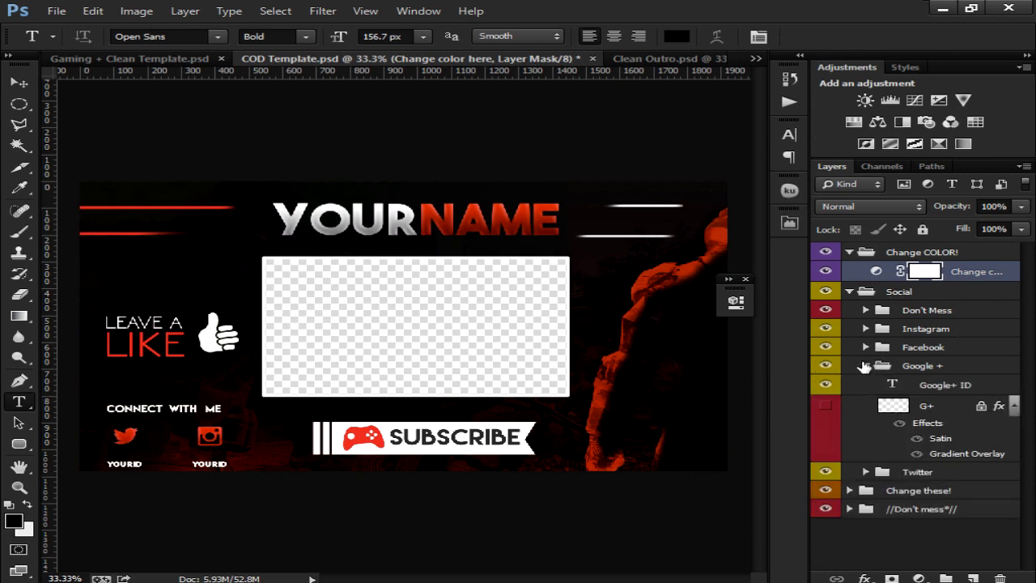
left_click(865, 365)
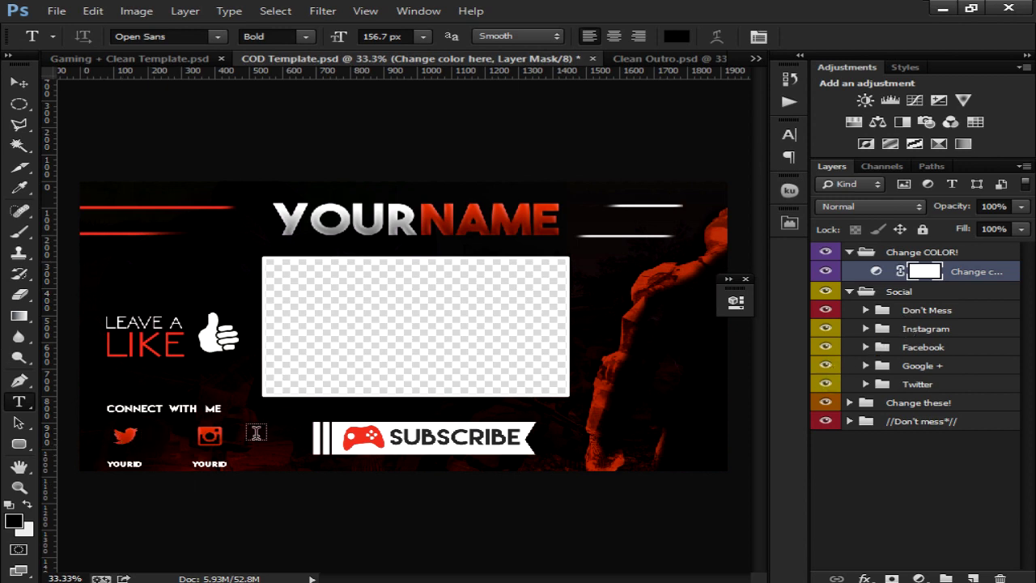
left_click(866, 366)
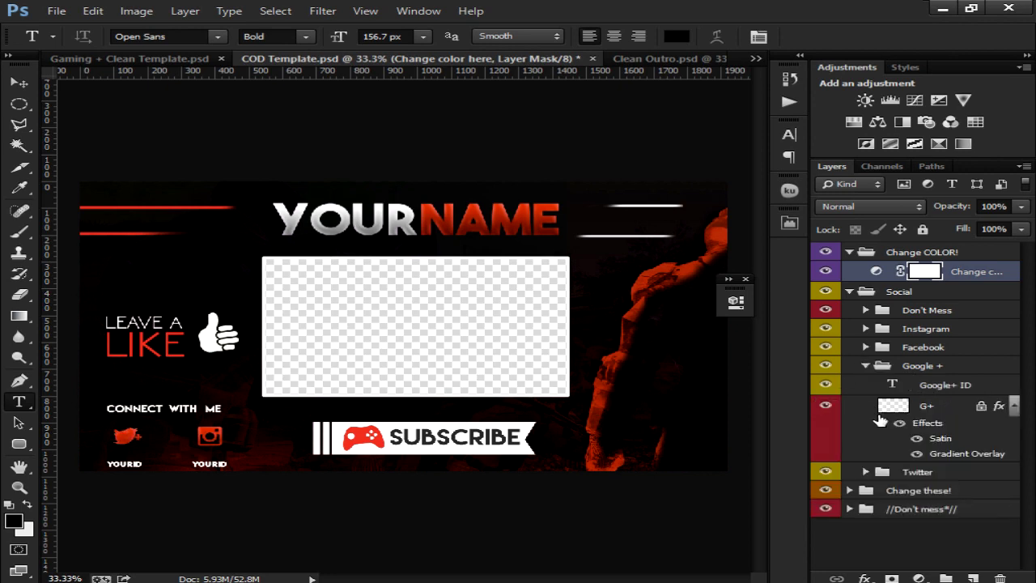
- Hide the Twitter and Instagram icons and make the Facebook icon visible
left_click(826, 474)
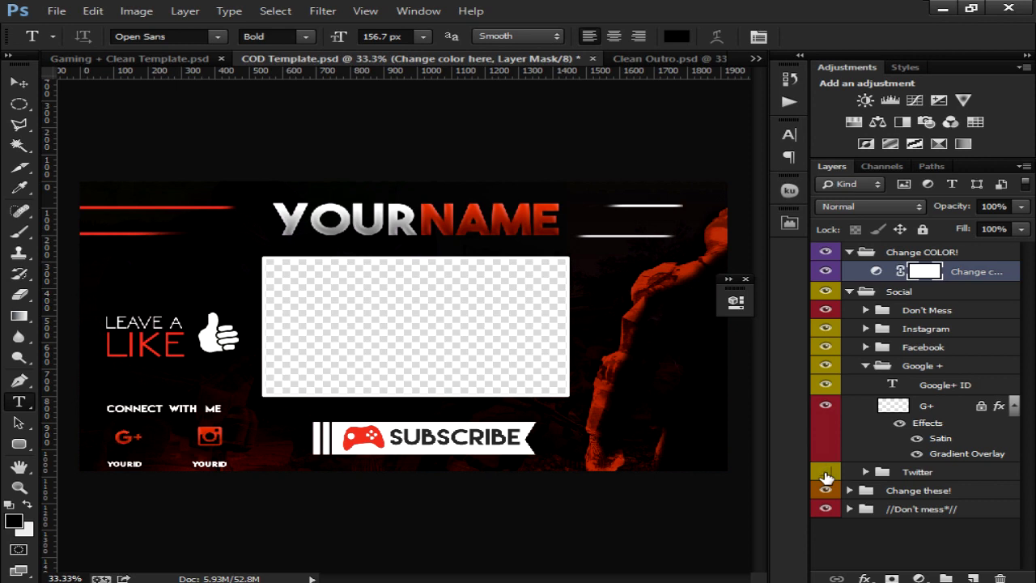
left_click(866, 347)
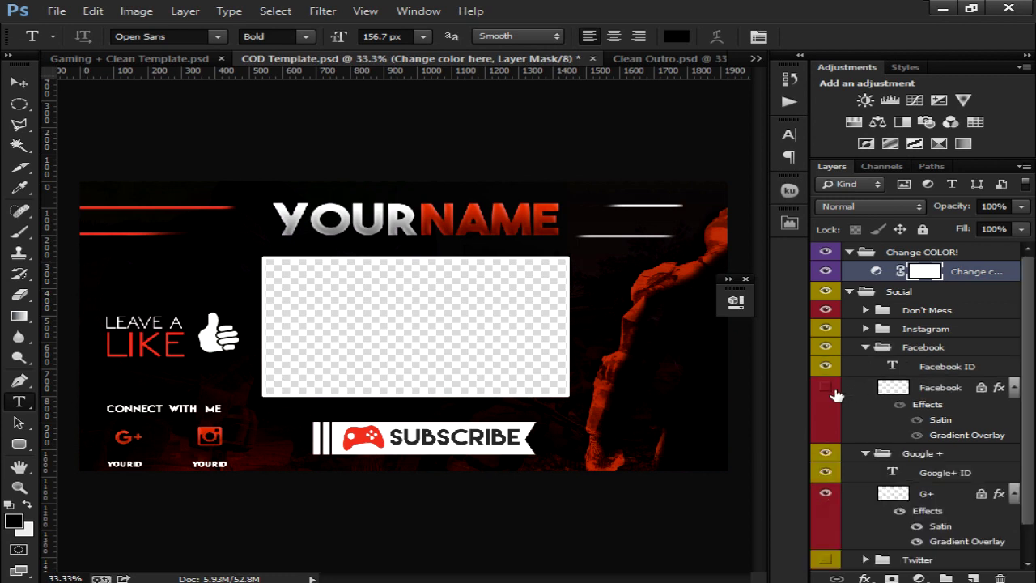
left_click(825, 390)
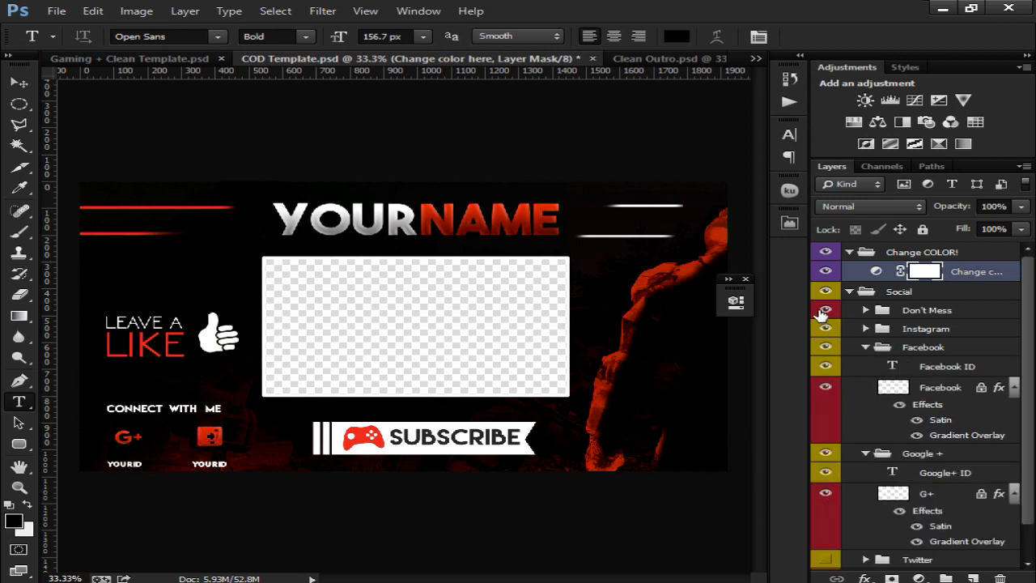
left_click(826, 328)
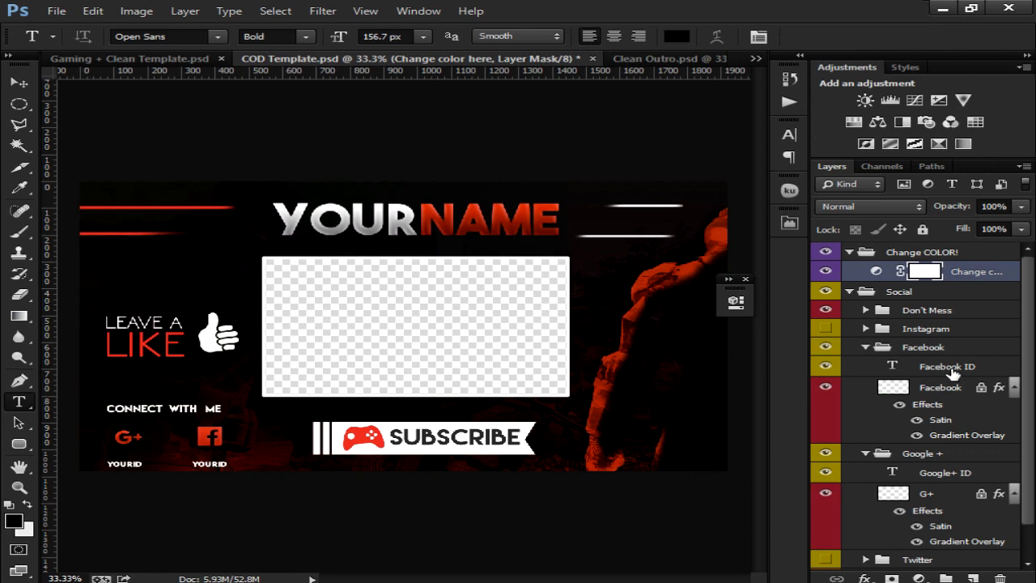
- Open the Facebook ID text for editing, leaving it reading YOURID
left_click(236, 461)
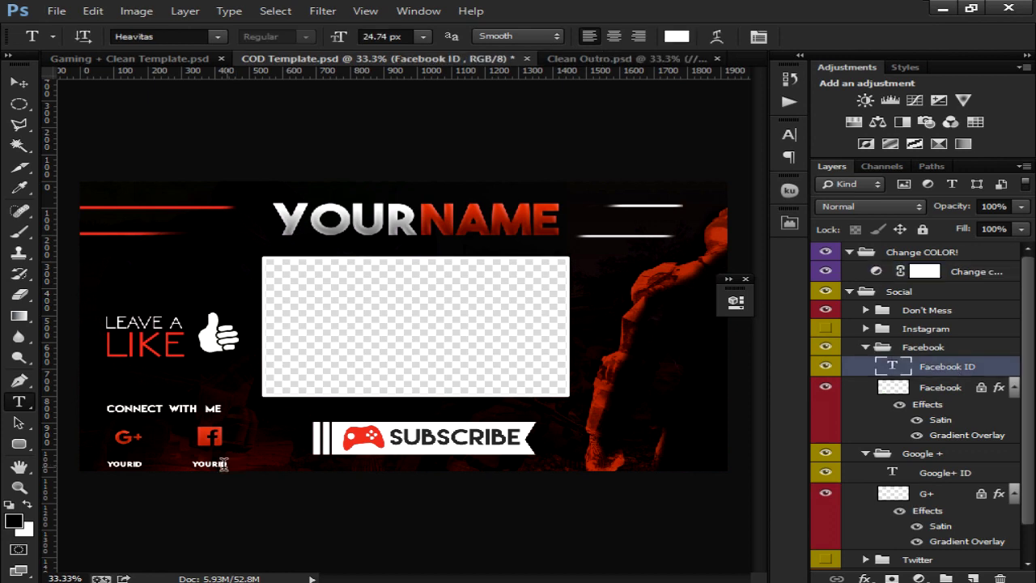
left_click(176, 466)
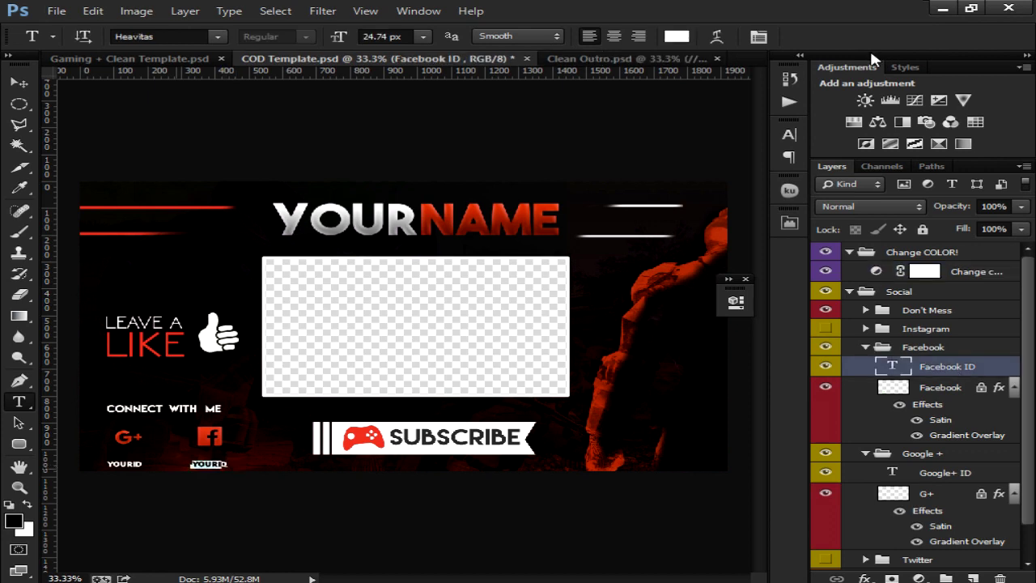
left_click(542, 214)
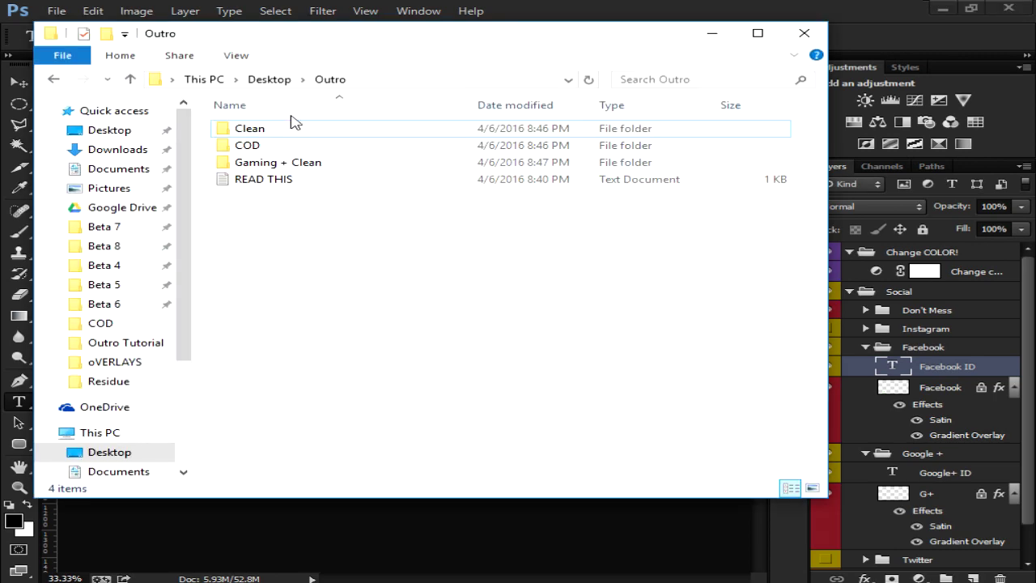
left_click_drag(363, 259, 268, 117)
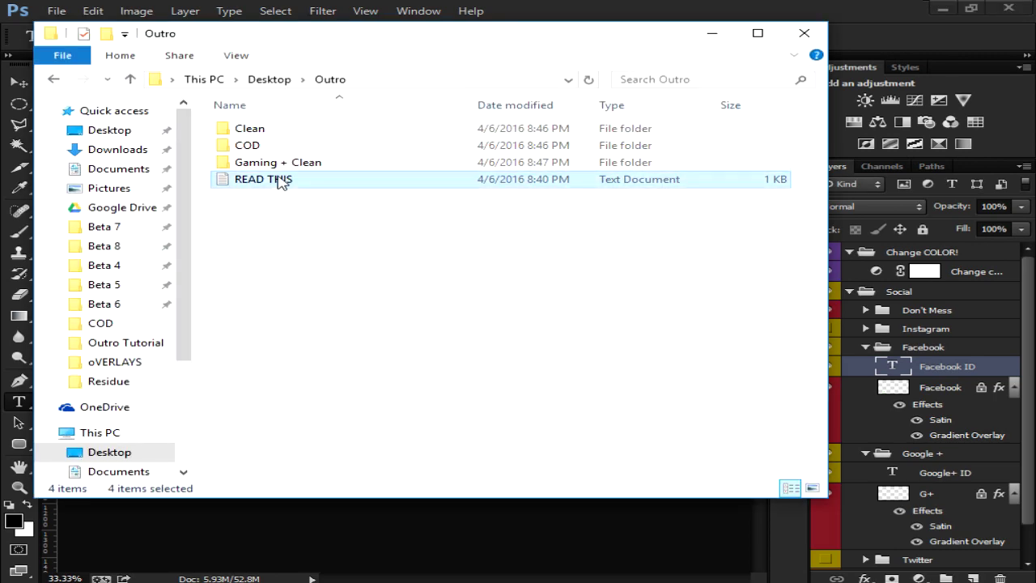
left_click(279, 178)
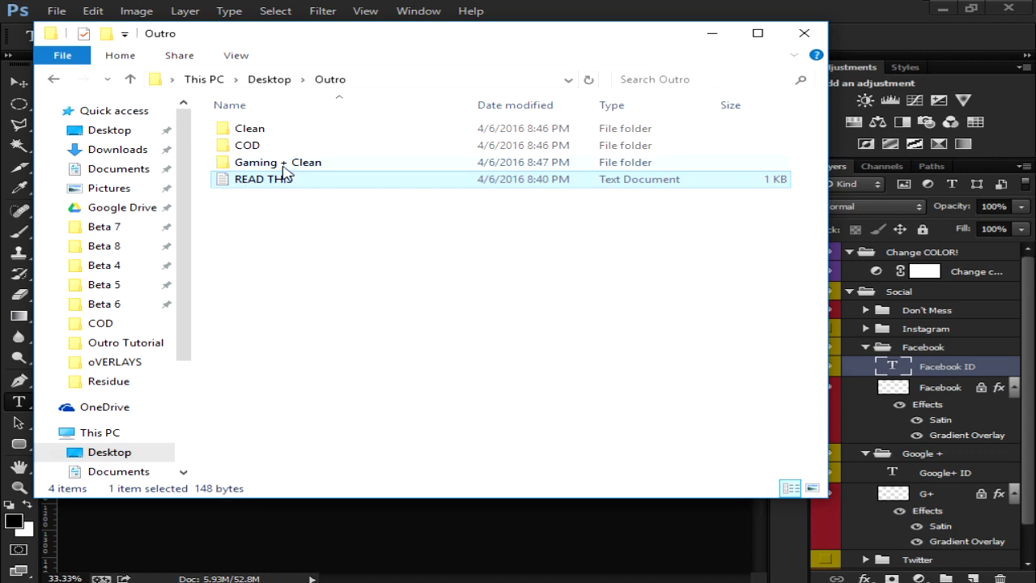
left_click(285, 163)
key("Return")
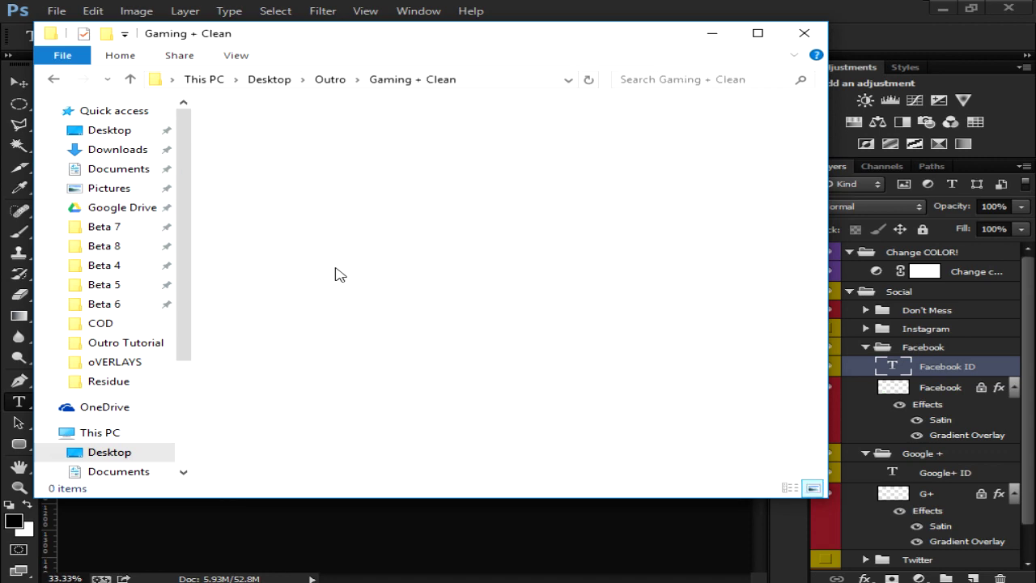
left_click(267, 146)
key("Return")
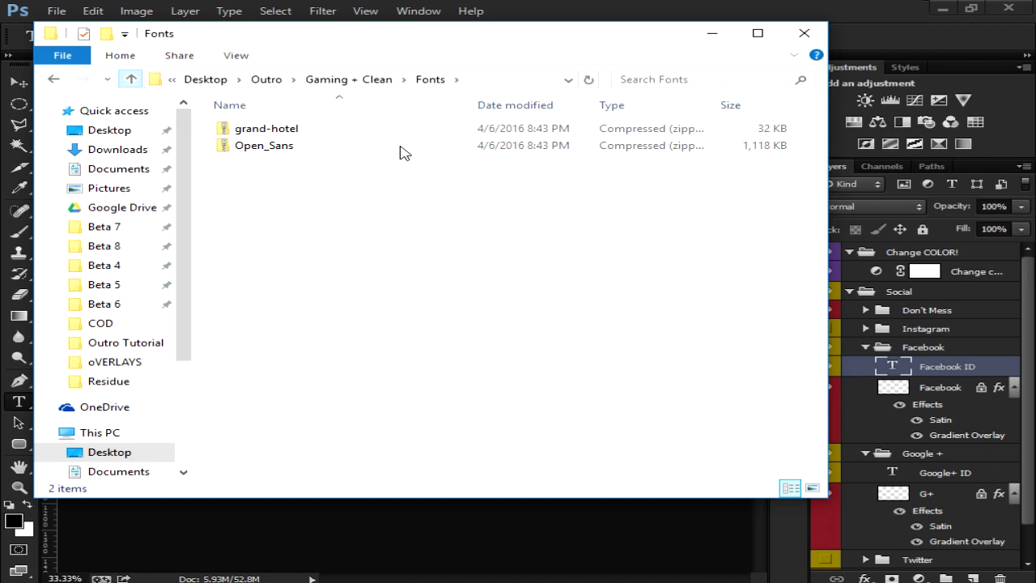
key("alt+Up")
key("alt+Up")
left_click(286, 136)
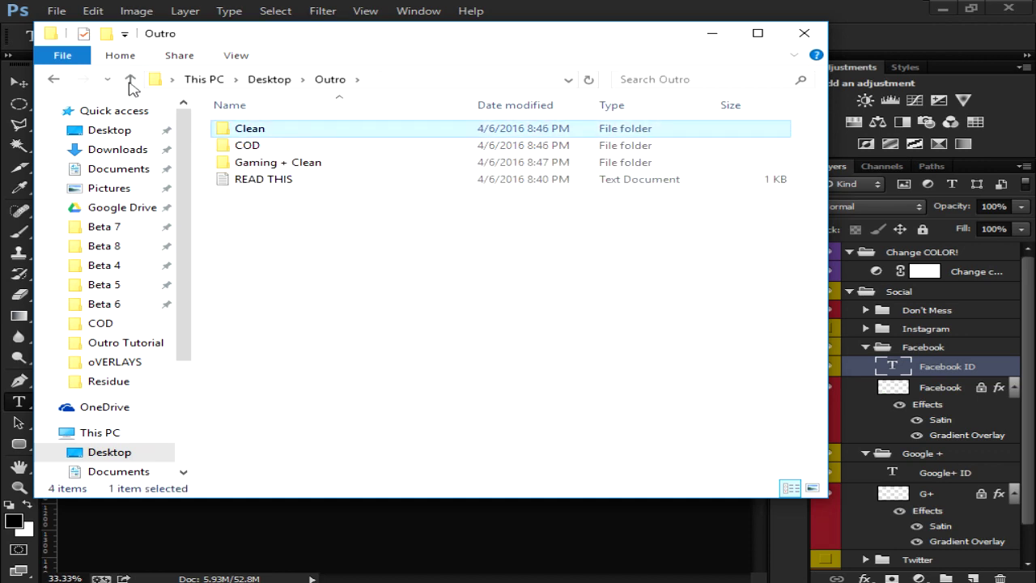
key("Return")
left_click(297, 172)
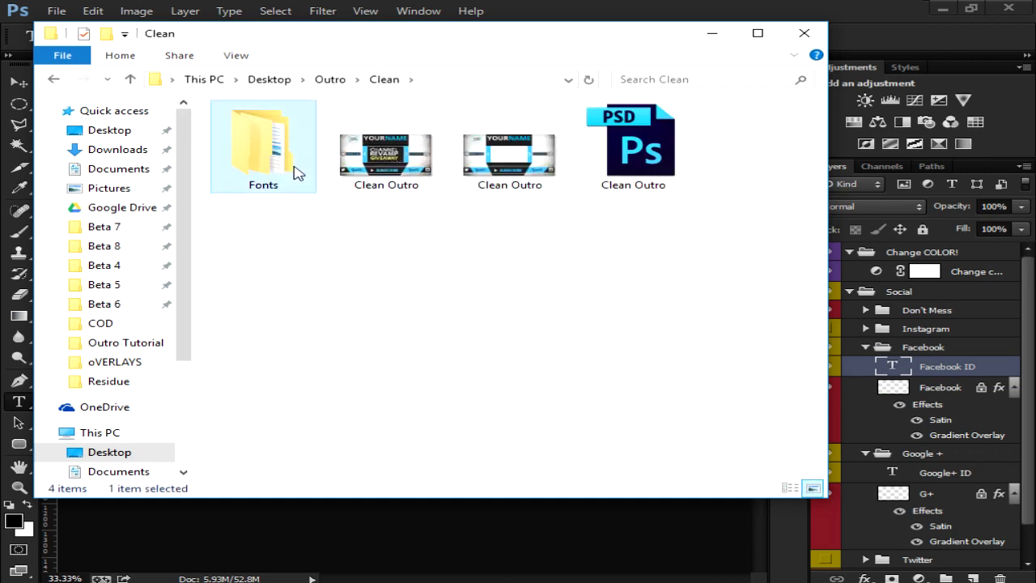
double_click(296, 171)
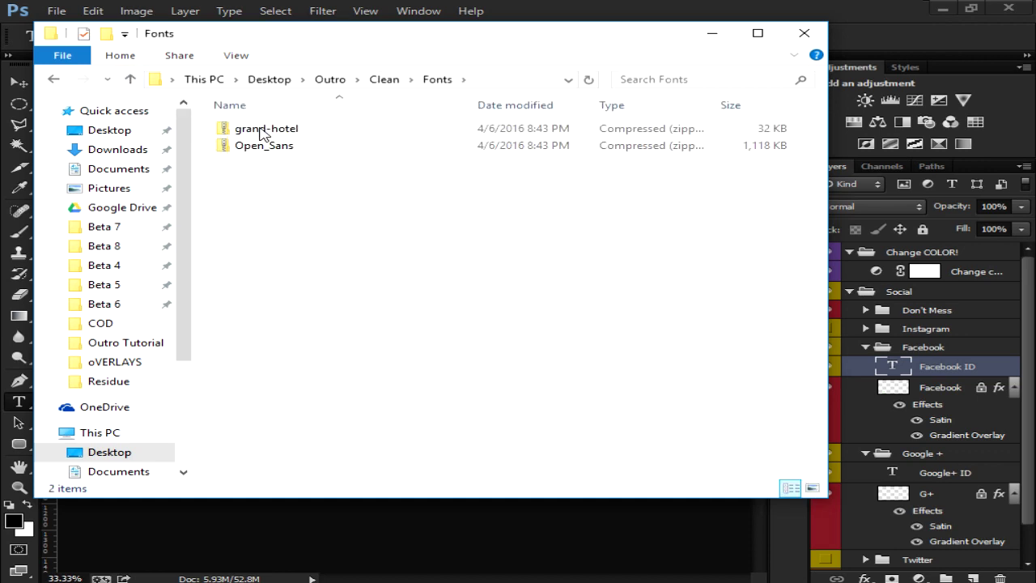
left_click(132, 79)
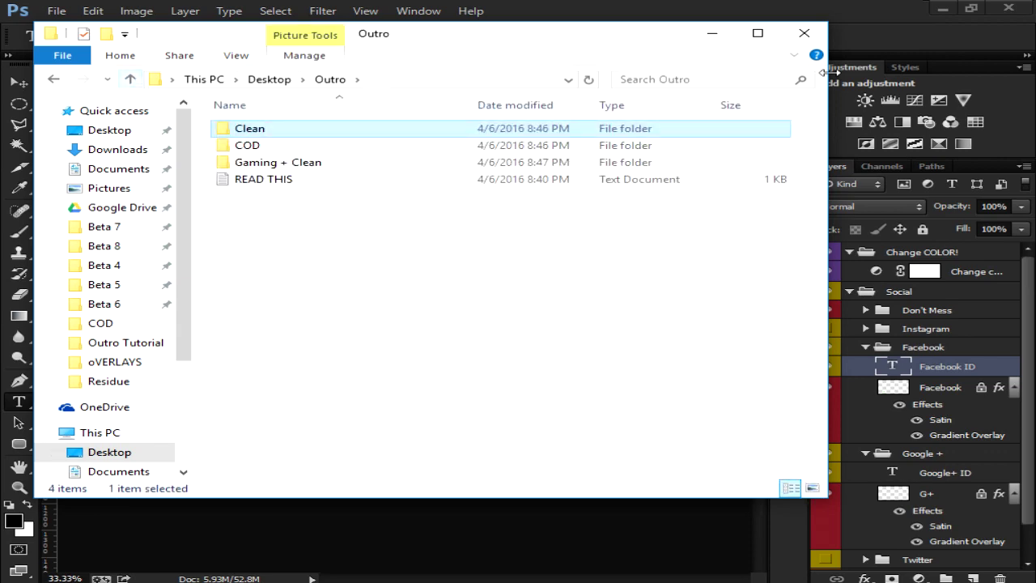
left_click(810, 33)
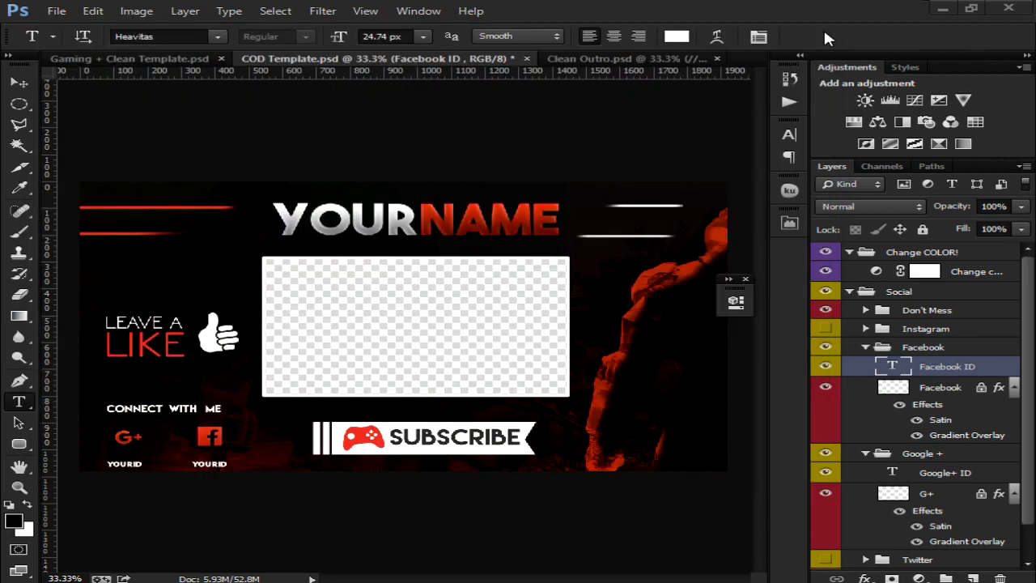